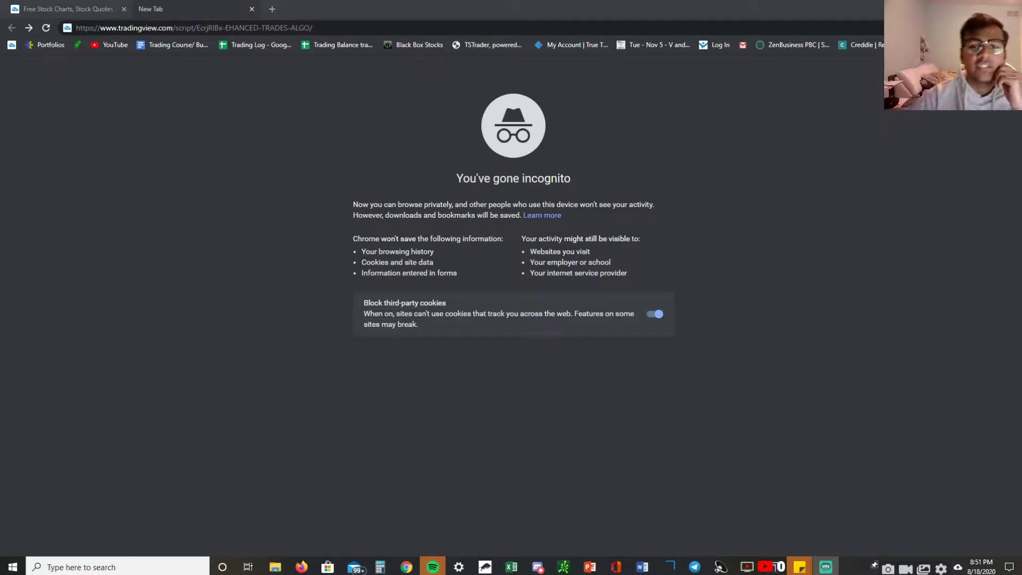
# Load the ENHANCED TRADES ALGO script page from its web address.
pyautogui.click(344, 27)
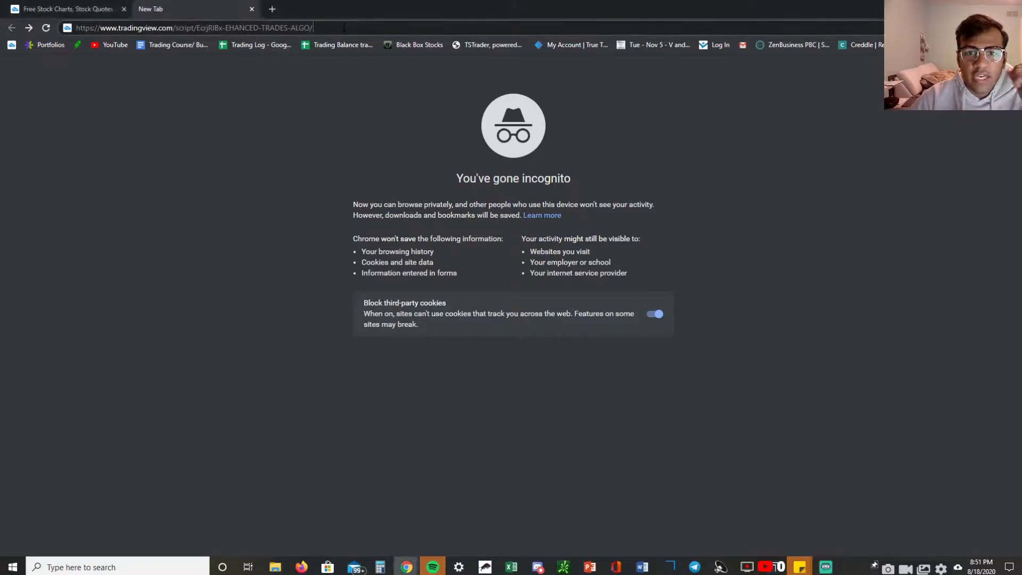
pyautogui.moveTo(314, 27); pyautogui.dragTo(75, 28)
pyautogui.rightClick(135, 27)
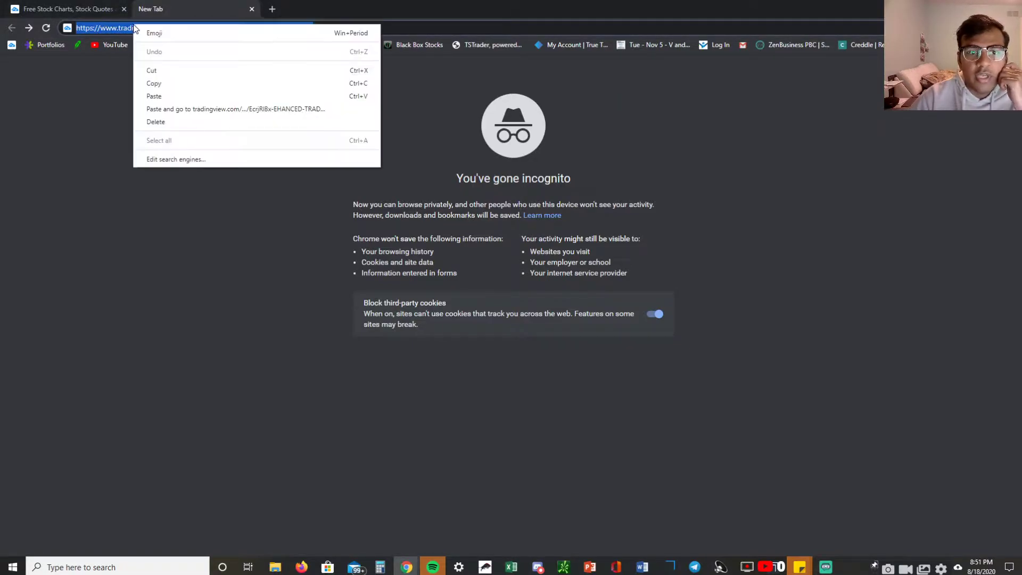
pyautogui.click(477, 31)
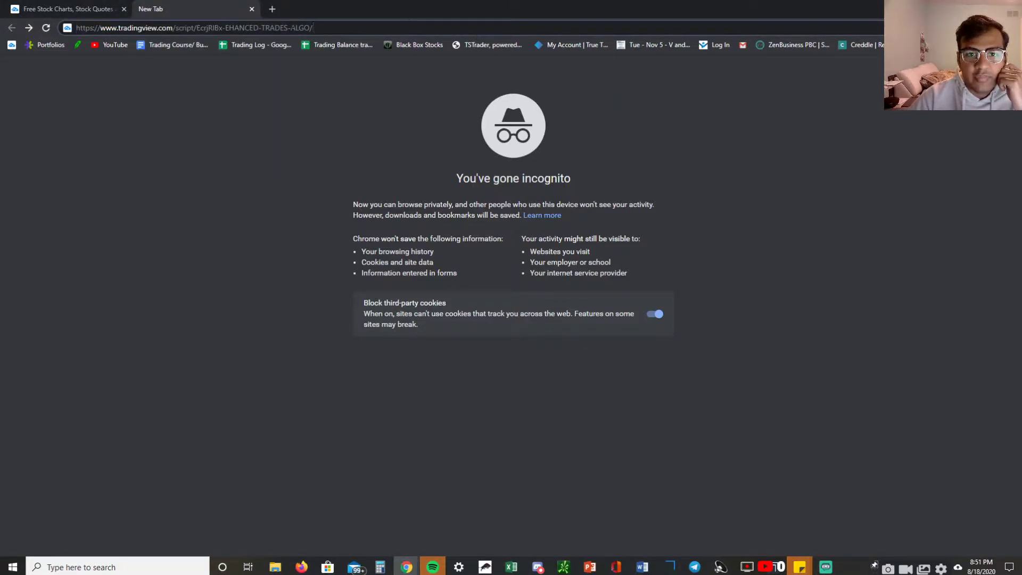
pyautogui.press('Return')
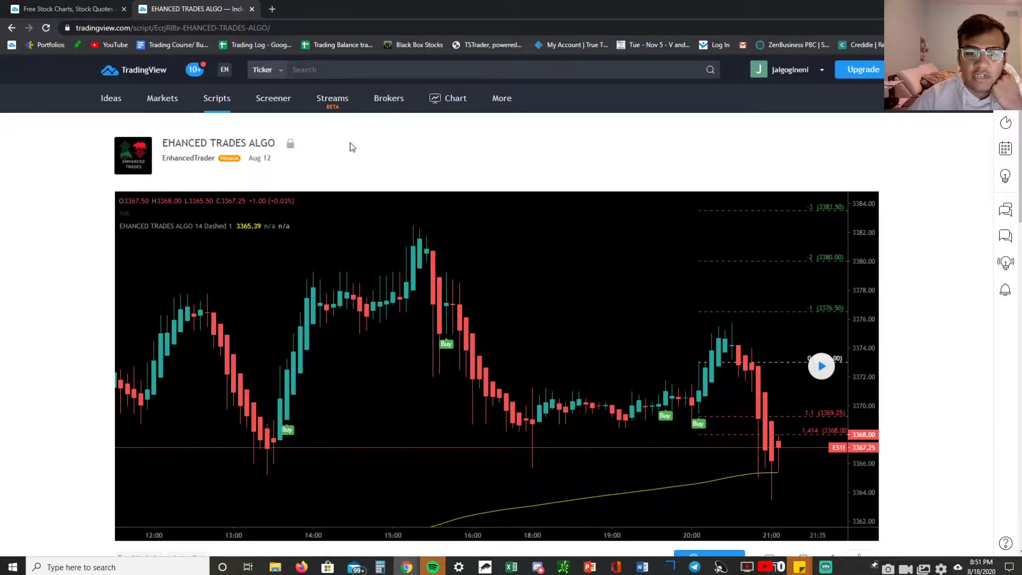
# Add the ENHANCED TRADES ALGO script to Favorite Scripts and return to the page top.
pyautogui.scroll(-1, 423, 143)
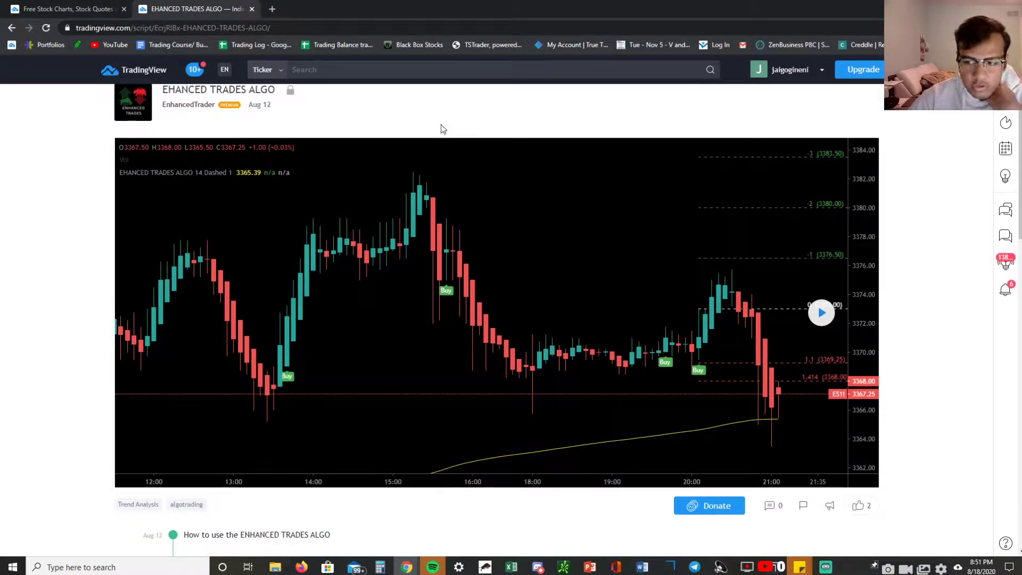
pyautogui.scroll(-5, 452, 125)
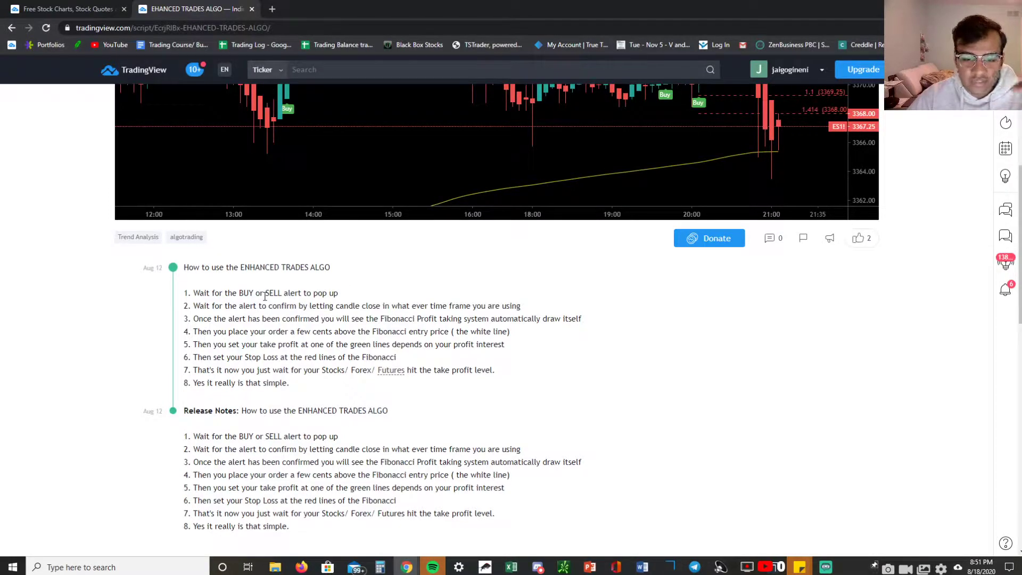
pyautogui.scroll(-3, 774, 372)
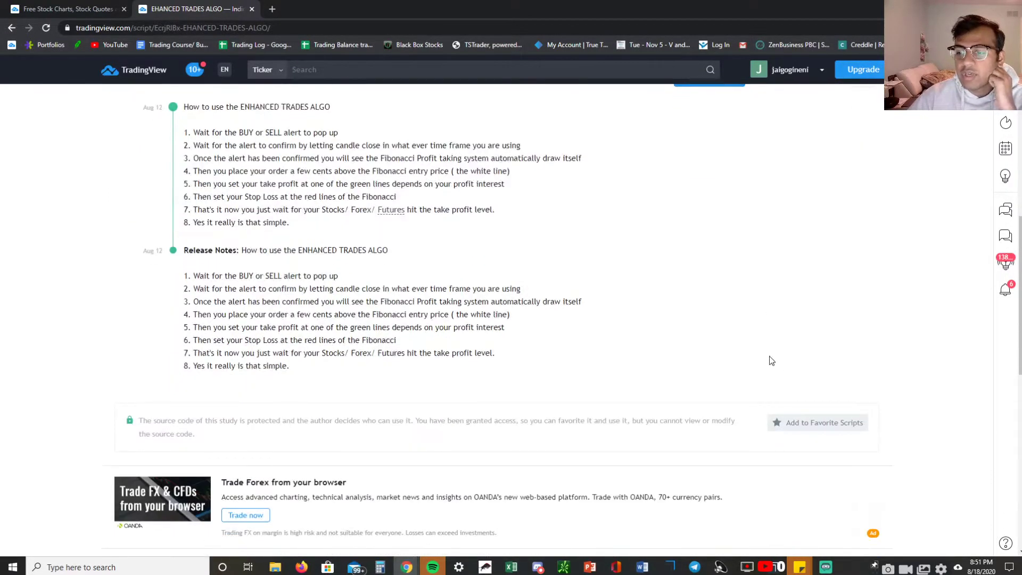
pyautogui.scroll(-1, 772, 361)
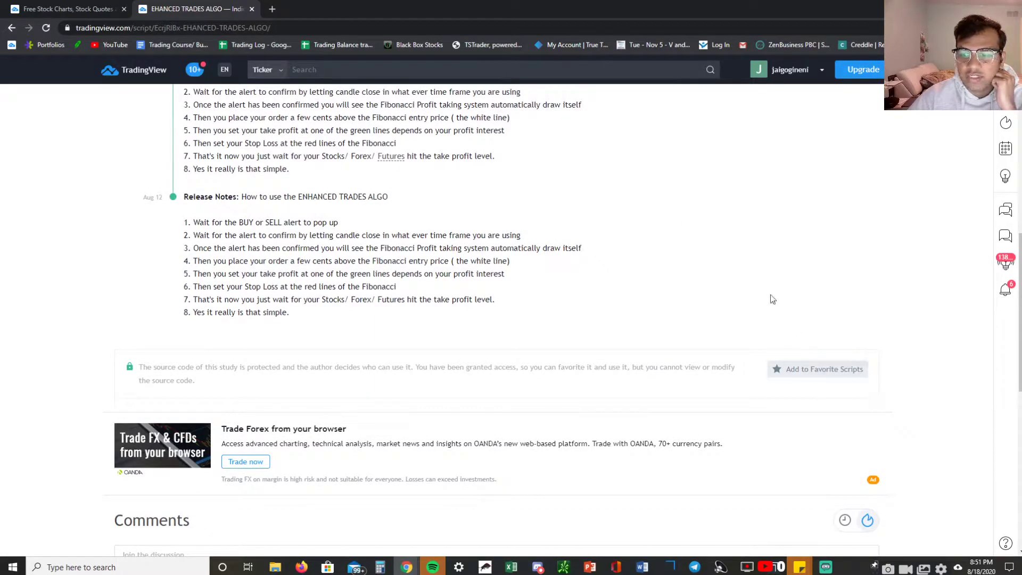
pyautogui.click(775, 376)
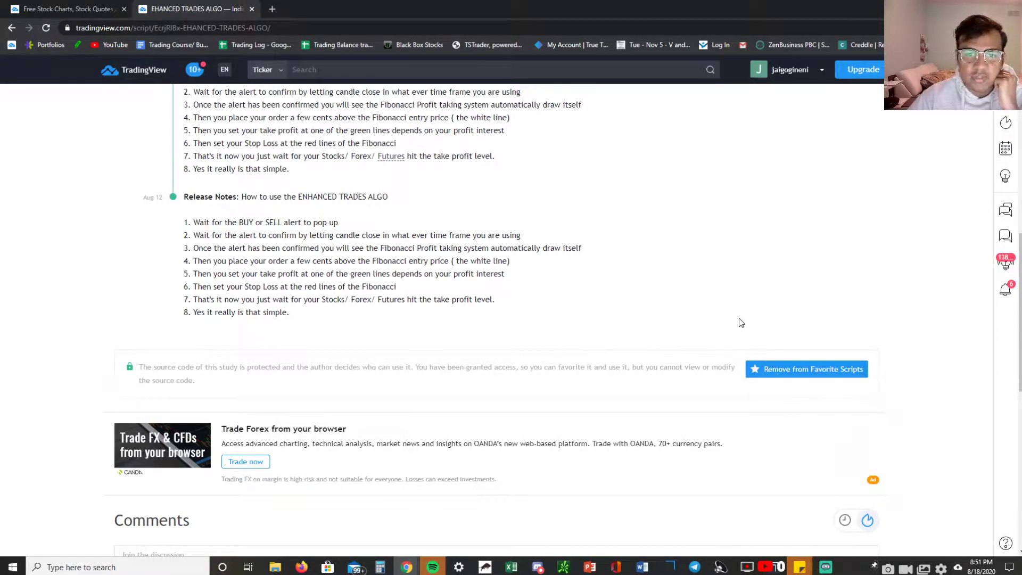
pyautogui.scroll(8, 737, 319)
# Open the saved 'Algo' layout from the Chart menu, showing SPY 1-hour Heikin Ashi.
pyautogui.scroll(2, 498, 319)
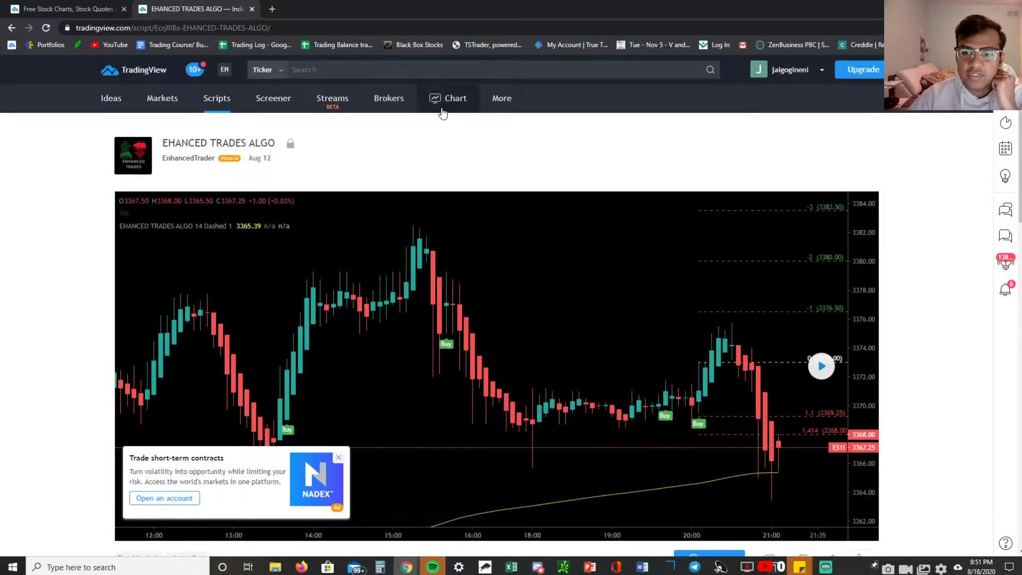
pyautogui.moveTo(441, 99)
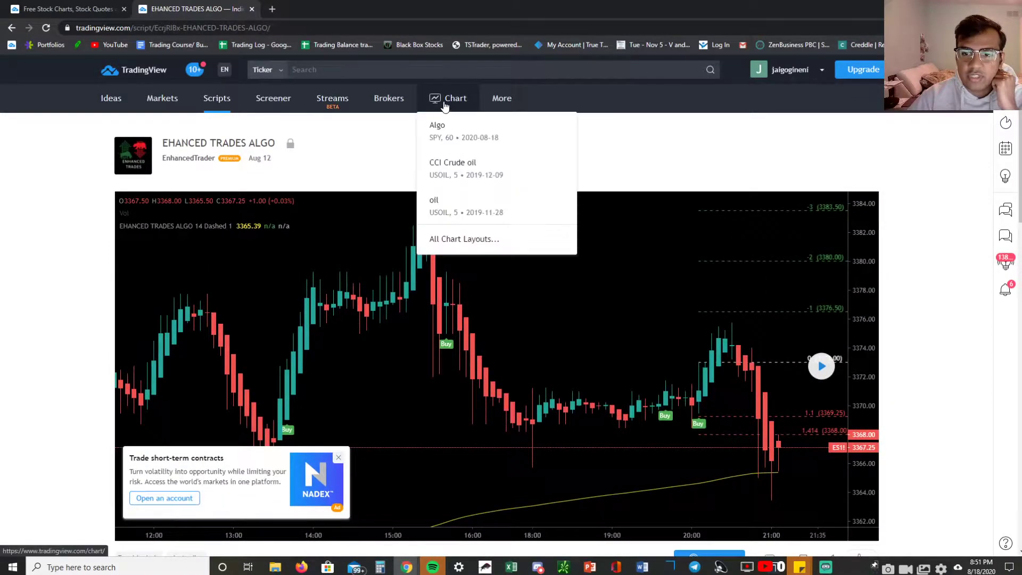
pyautogui.click(460, 137)
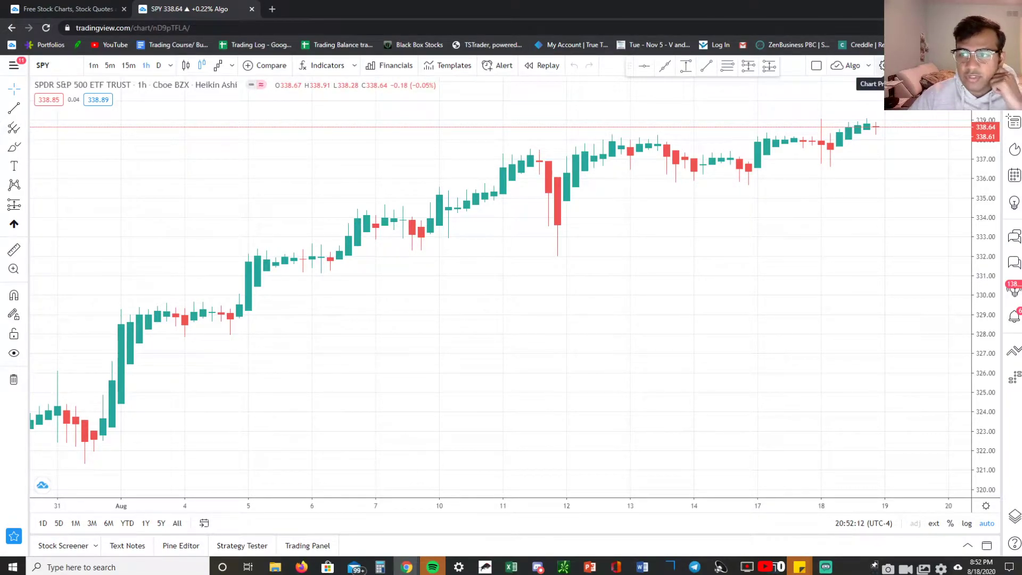
# Review the Symbol and Scales tabs in Chart settings, then close it.
pyautogui.click(882, 65)
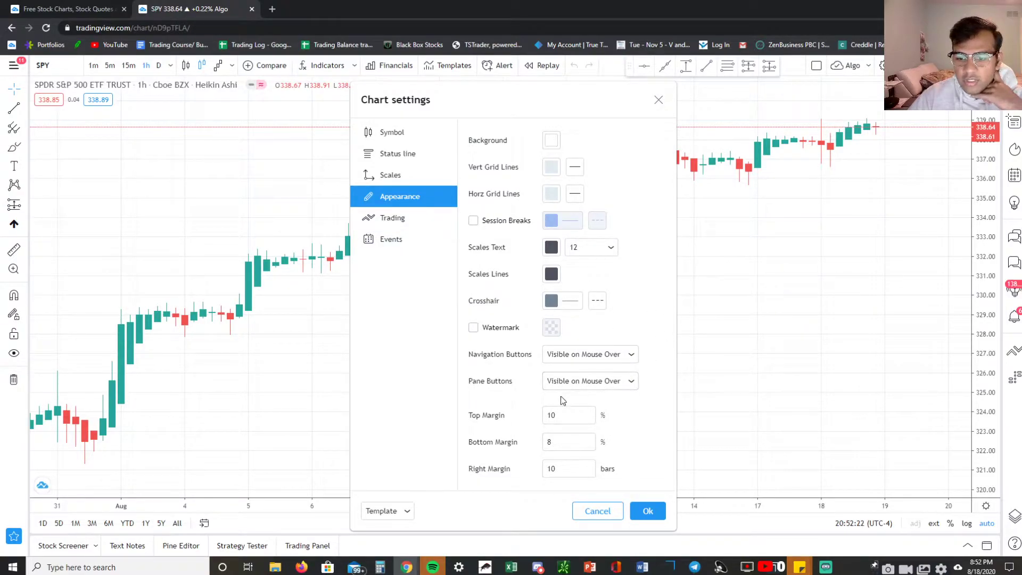
pyautogui.click(403, 140)
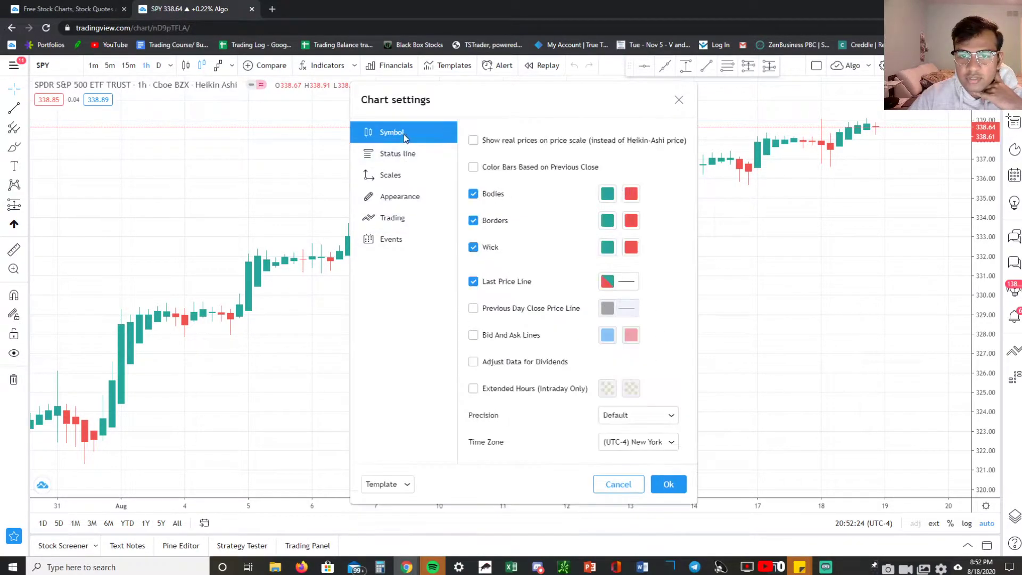
pyautogui.click(408, 198)
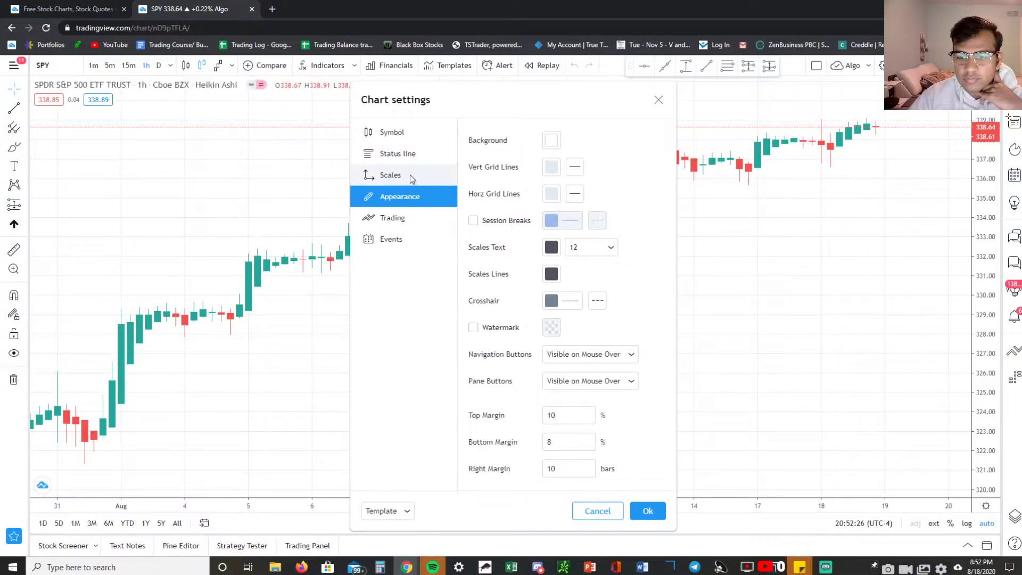
pyautogui.click(410, 174)
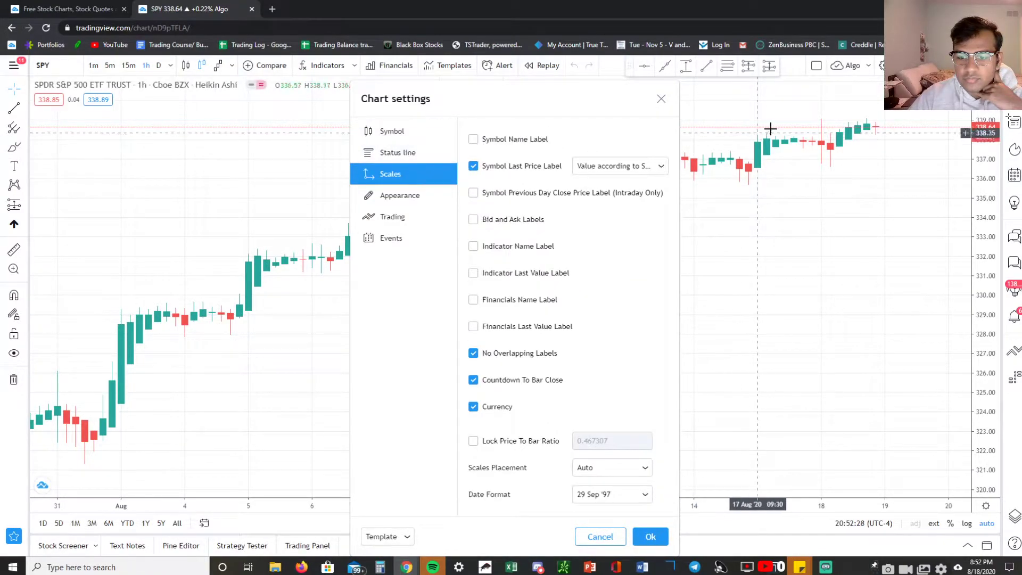
pyautogui.click(661, 99)
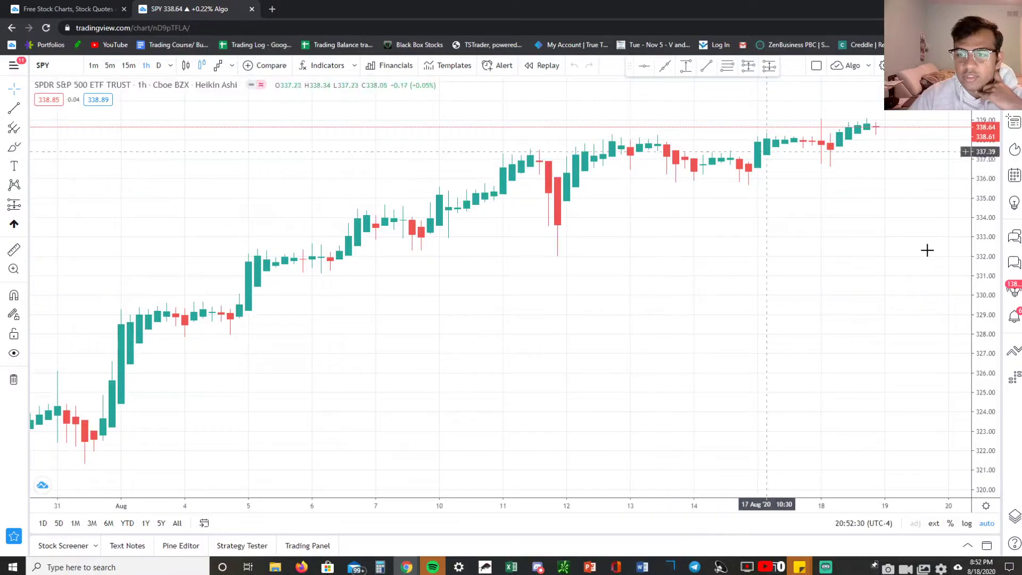
# Switch the chart's Color Theme to Dark from the chart's context menu.
pyautogui.rightClick(667, 230)
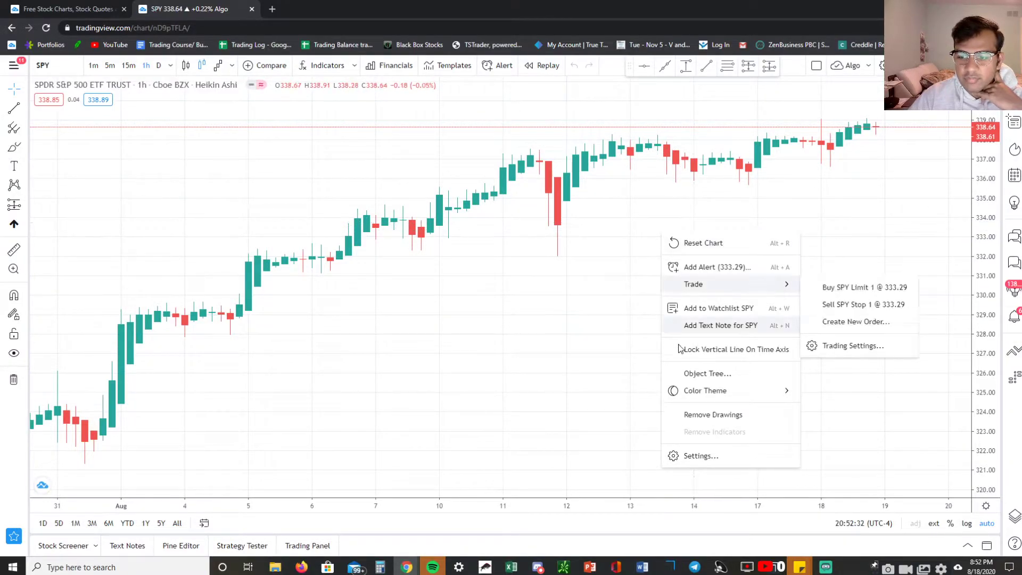
pyautogui.moveTo(702, 398)
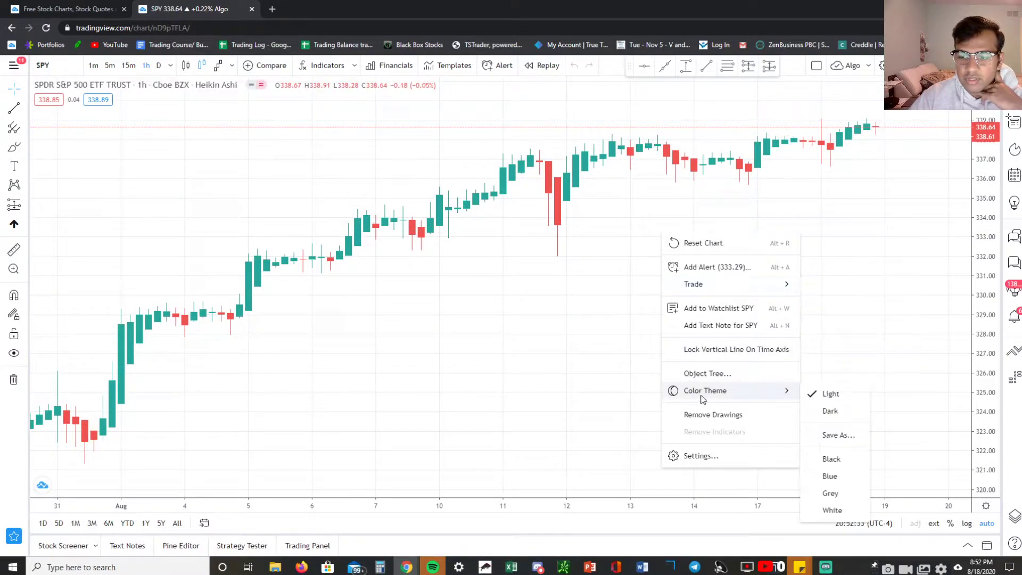
pyautogui.click(830, 411)
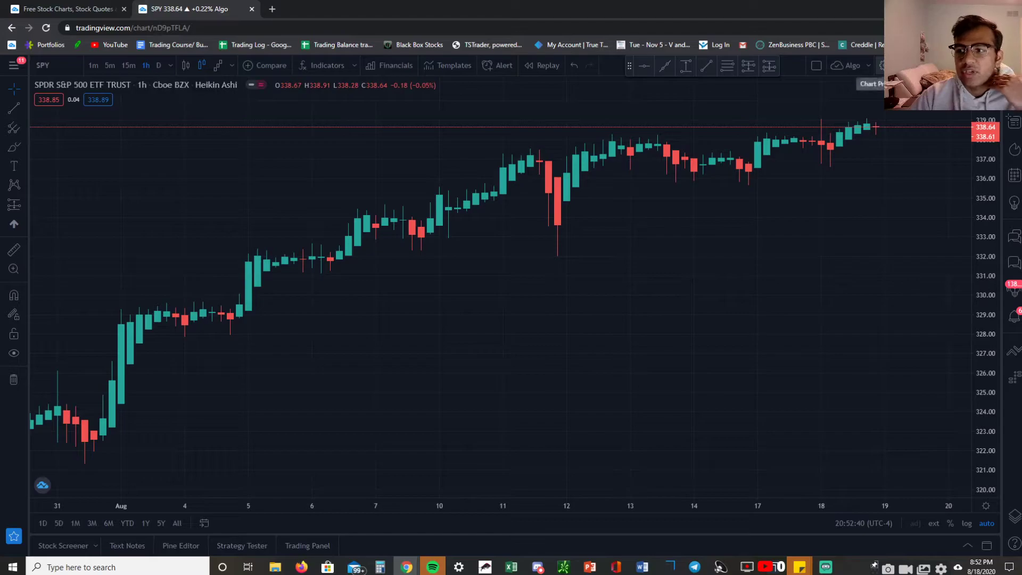
# Set the vertical and horizontal grid line opacity to 0% in Chart settings.
pyautogui.click(882, 65)
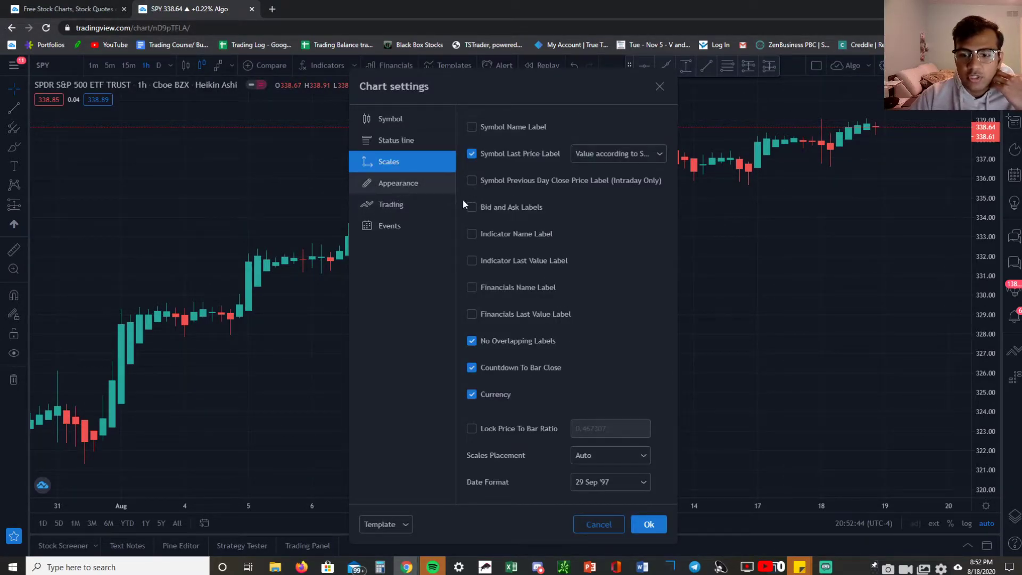
pyautogui.click(391, 183)
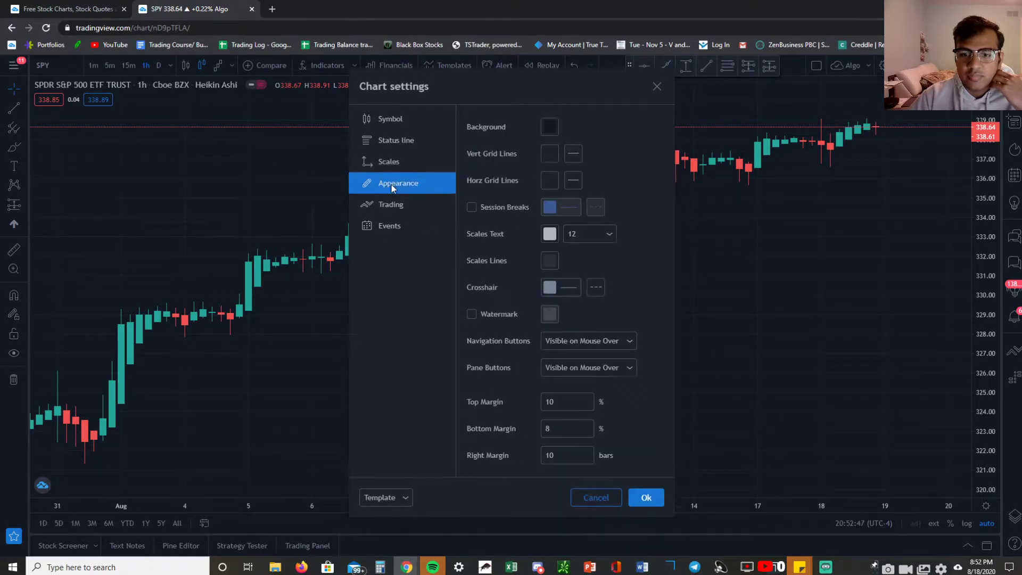
pyautogui.click(548, 154)
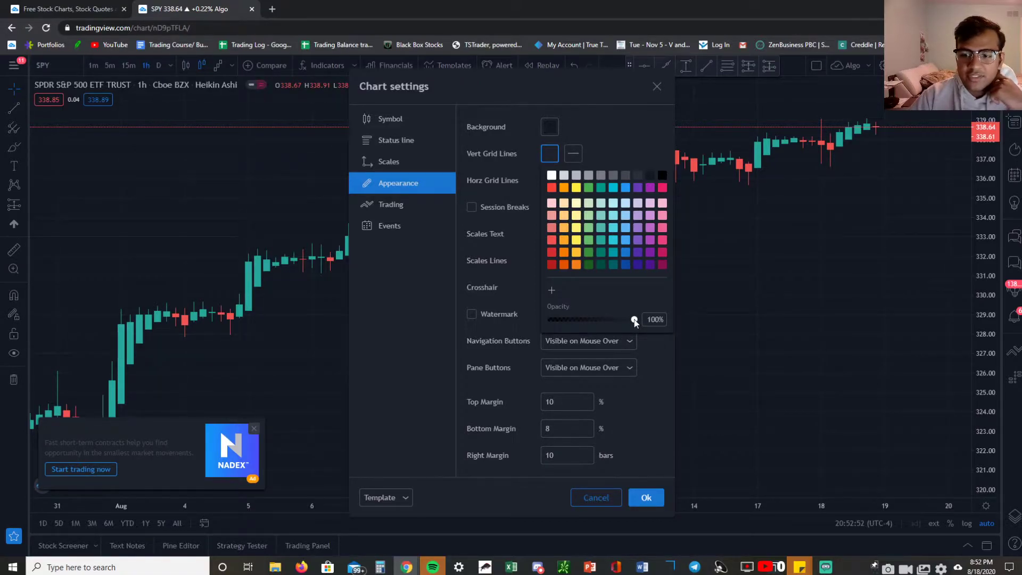
pyautogui.moveTo(635, 319); pyautogui.dragTo(551, 321)
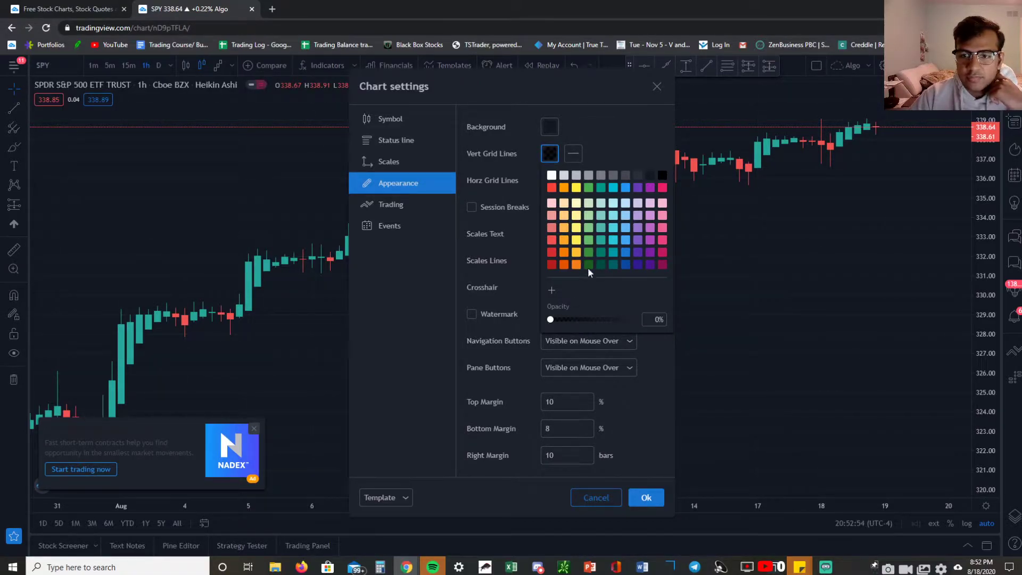
pyautogui.click(650, 125)
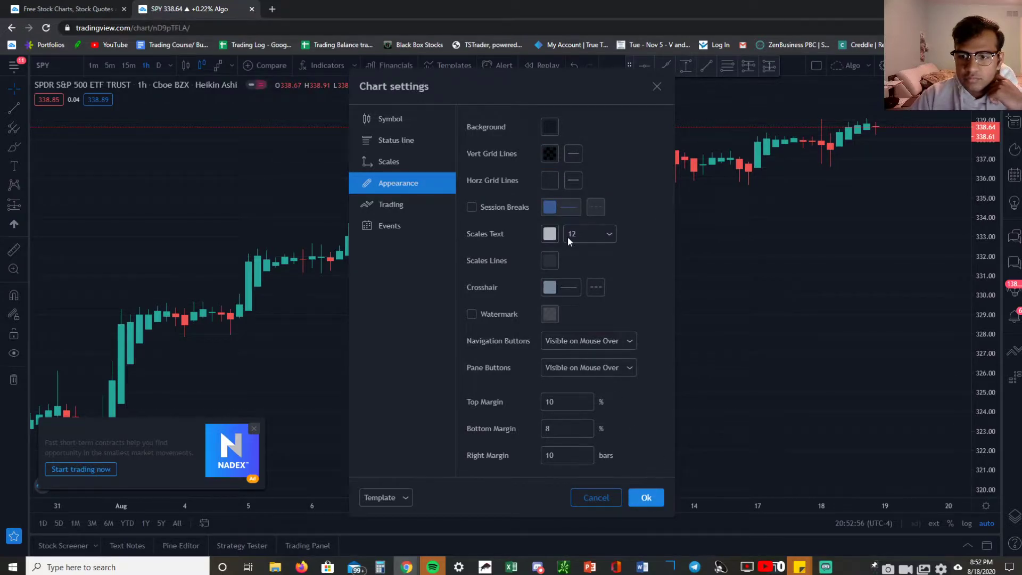
pyautogui.click(554, 184)
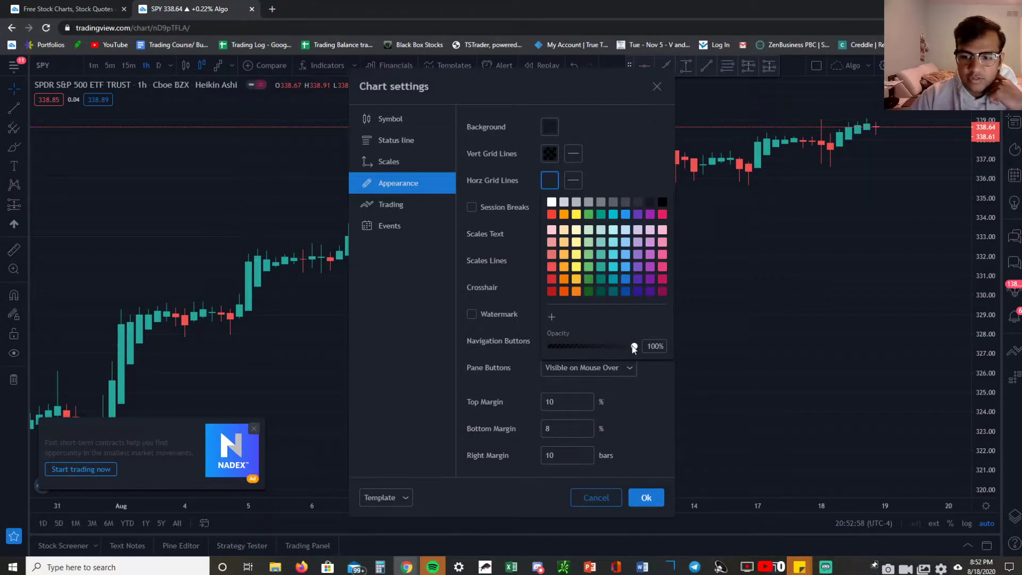
pyautogui.moveTo(635, 347); pyautogui.dragTo(575, 354)
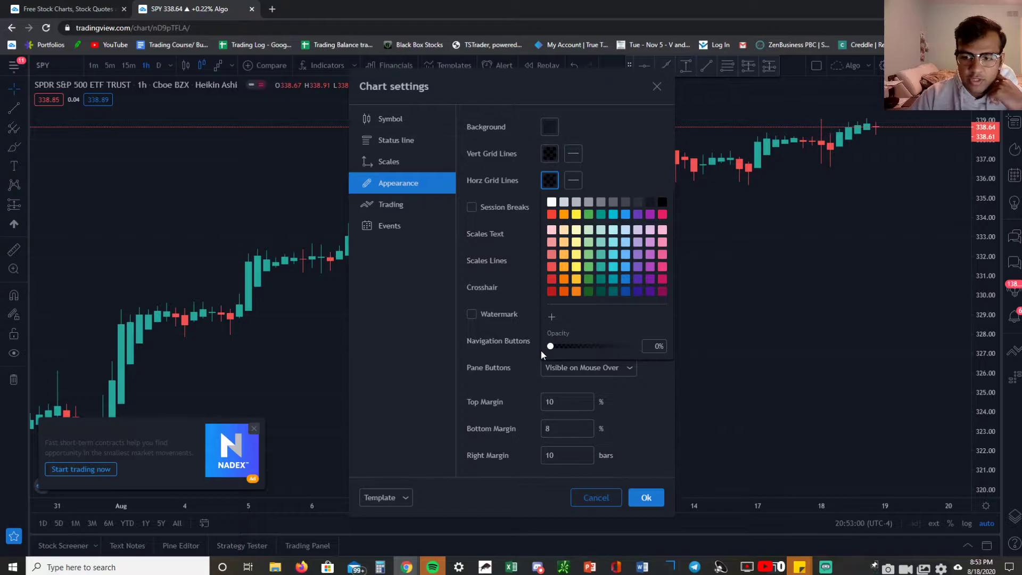
pyautogui.click(637, 152)
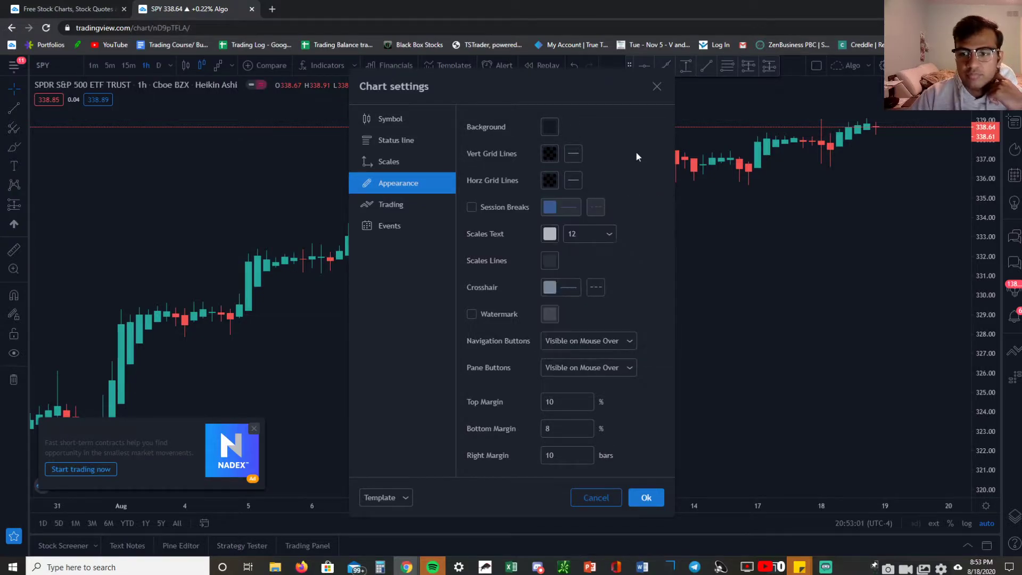
# Make the chart background black and apply the settings with Ok.
pyautogui.click(551, 128)
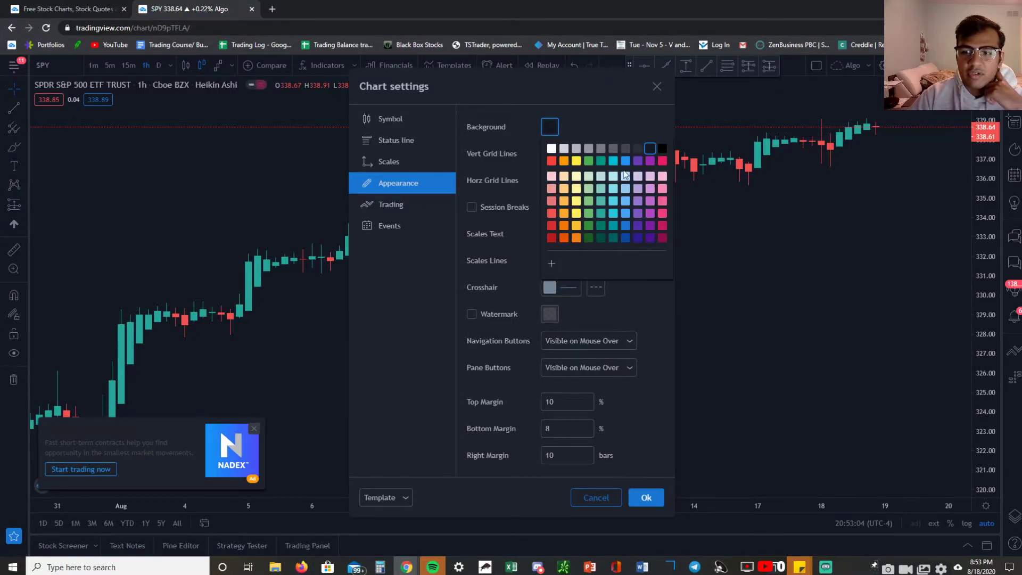
pyautogui.click(664, 149)
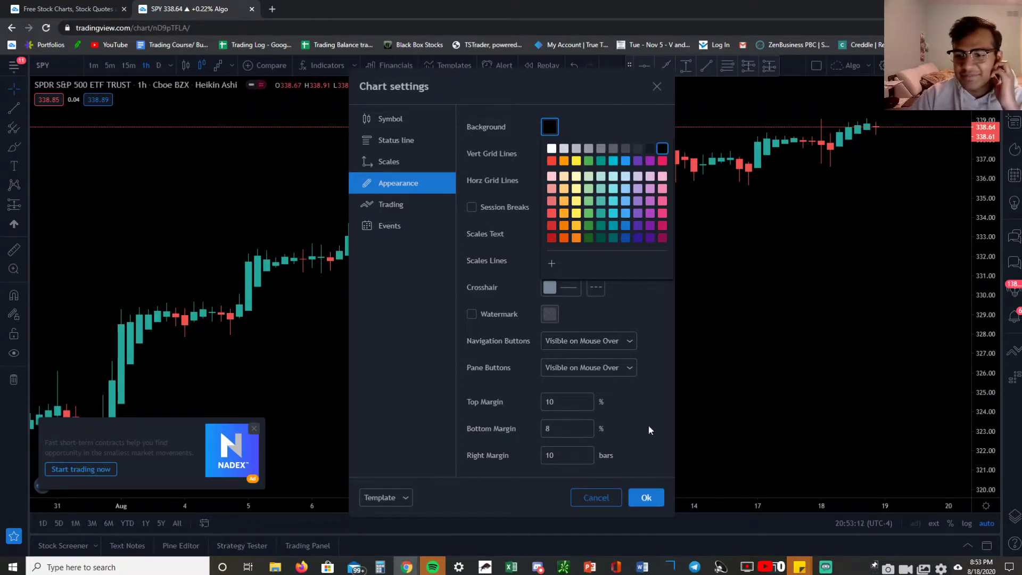
pyautogui.click(647, 320)
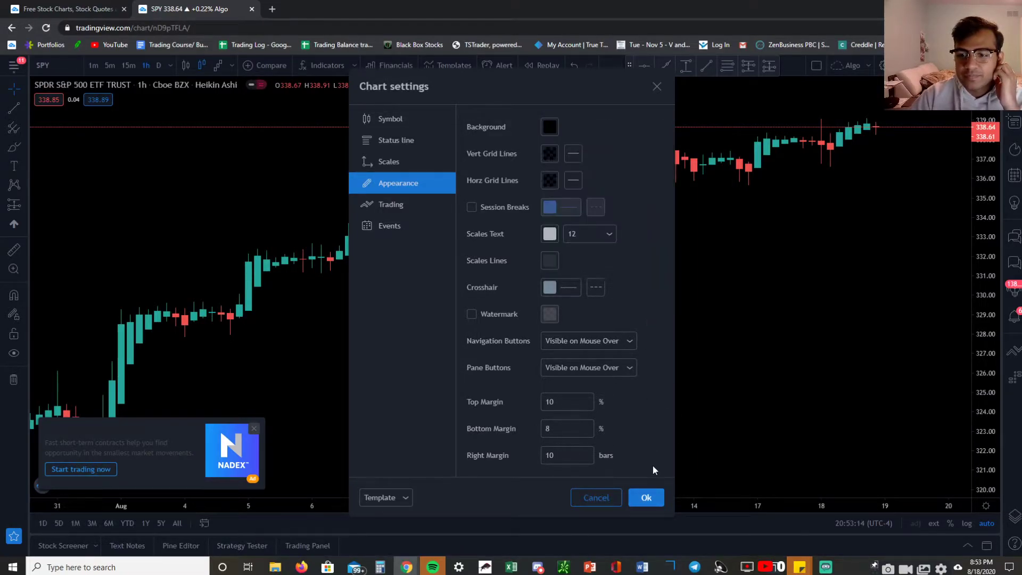
pyautogui.click(648, 497)
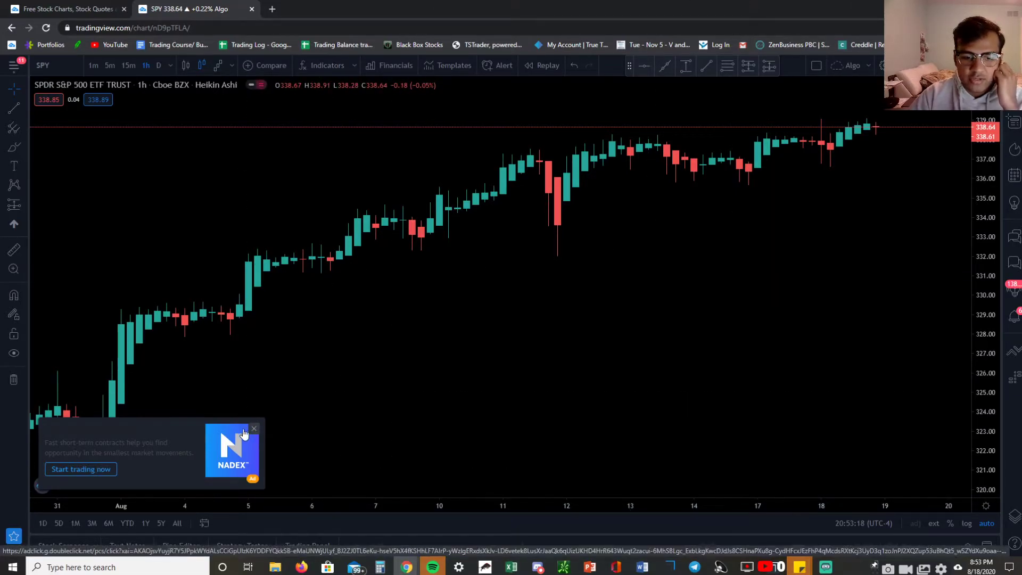
# Dismiss the NADEX ad and upgrade popup, and zoom out to show 30 Jul–26 Aug.
pyautogui.click(253, 428)
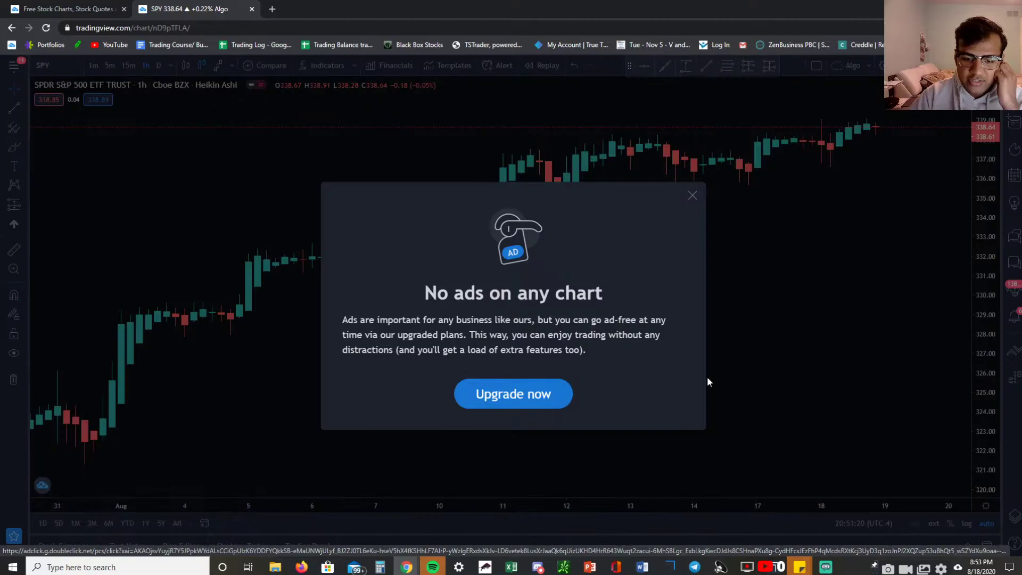
pyautogui.click(692, 195)
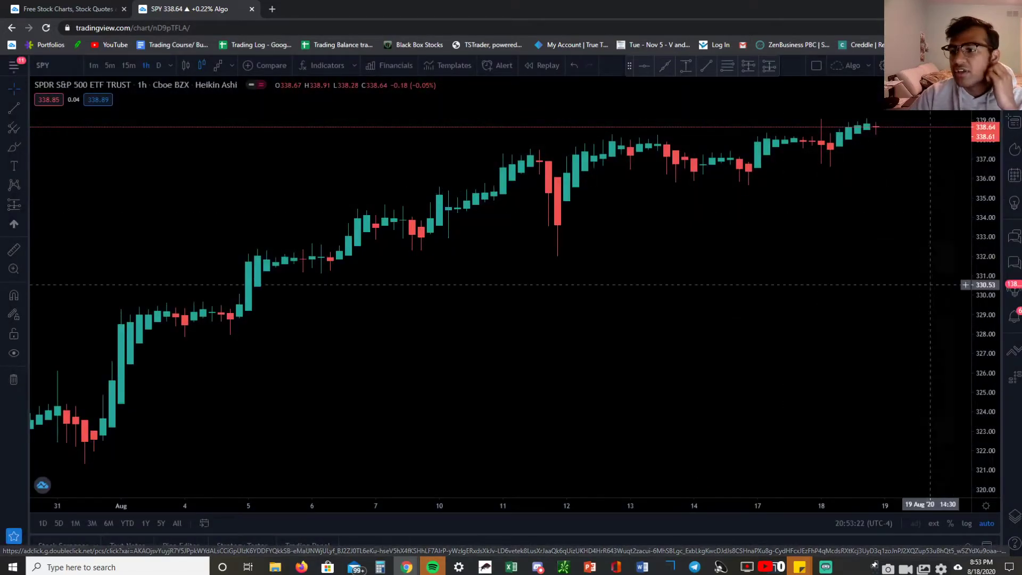
pyautogui.scroll(-2, 878, 290)
pyautogui.moveTo(746, 302); pyautogui.dragTo(654, 298)
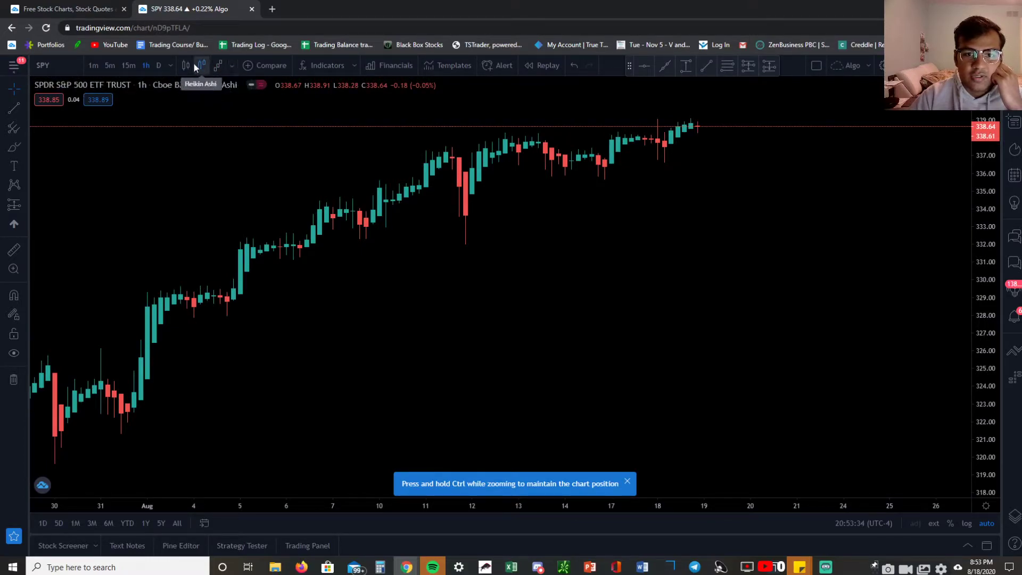
pyautogui.click(230, 66)
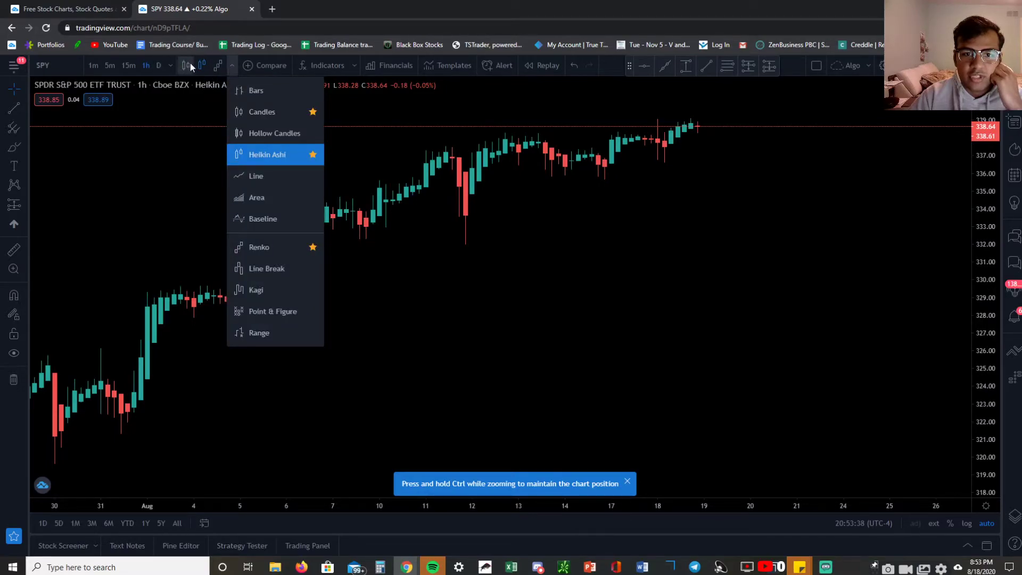
pyautogui.click(272, 153)
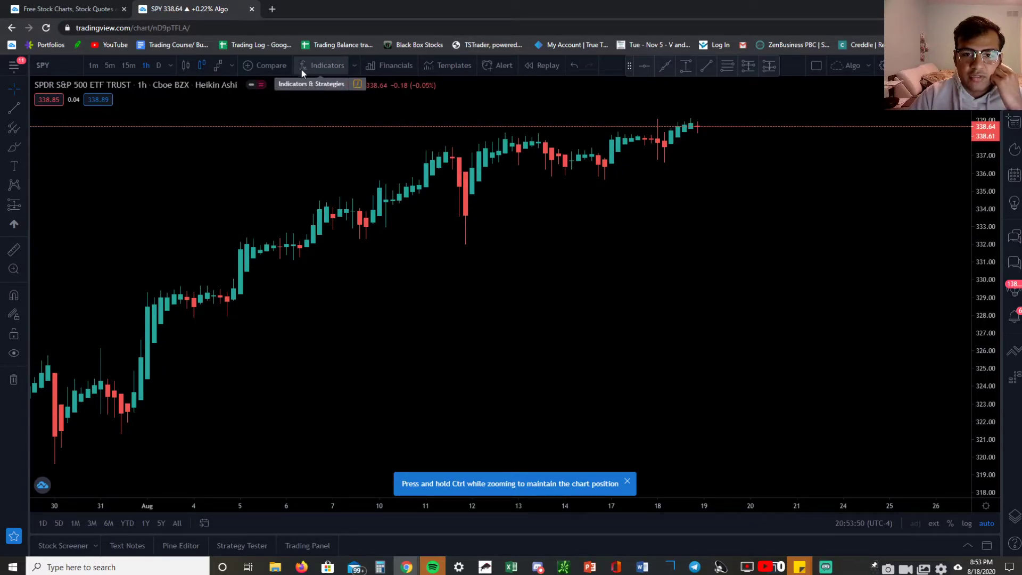
# Add ENHANCED TRADES ALGO to the chart from Favorites, then open and close Indicators & Strategies.
pyautogui.click(355, 64)
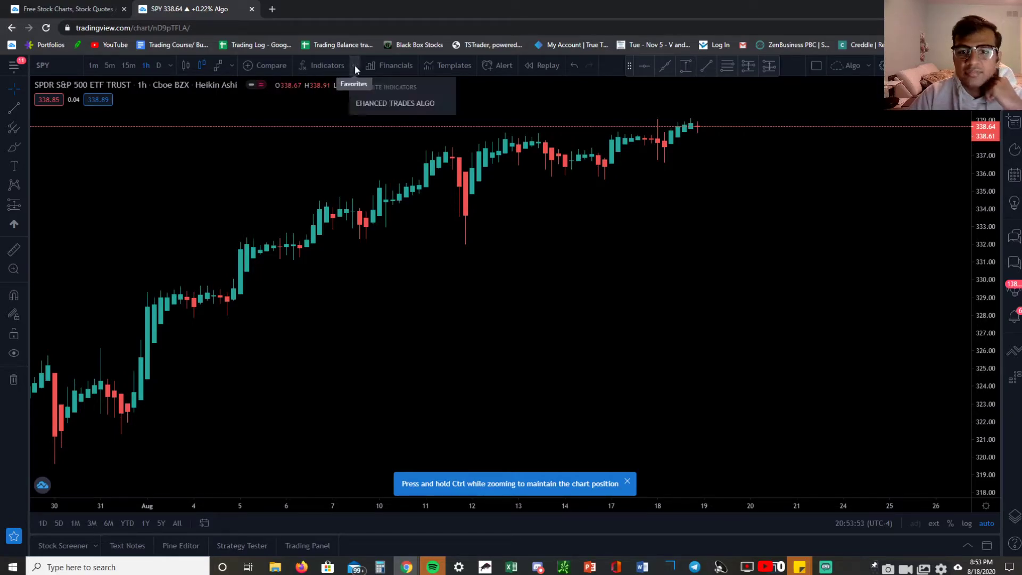
pyautogui.click(375, 103)
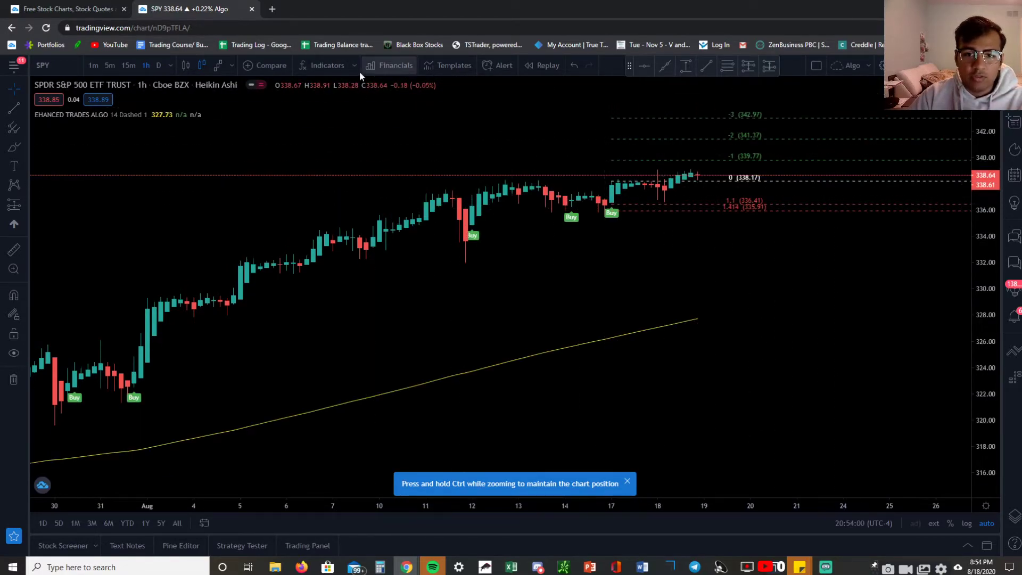
pyautogui.click(312, 66)
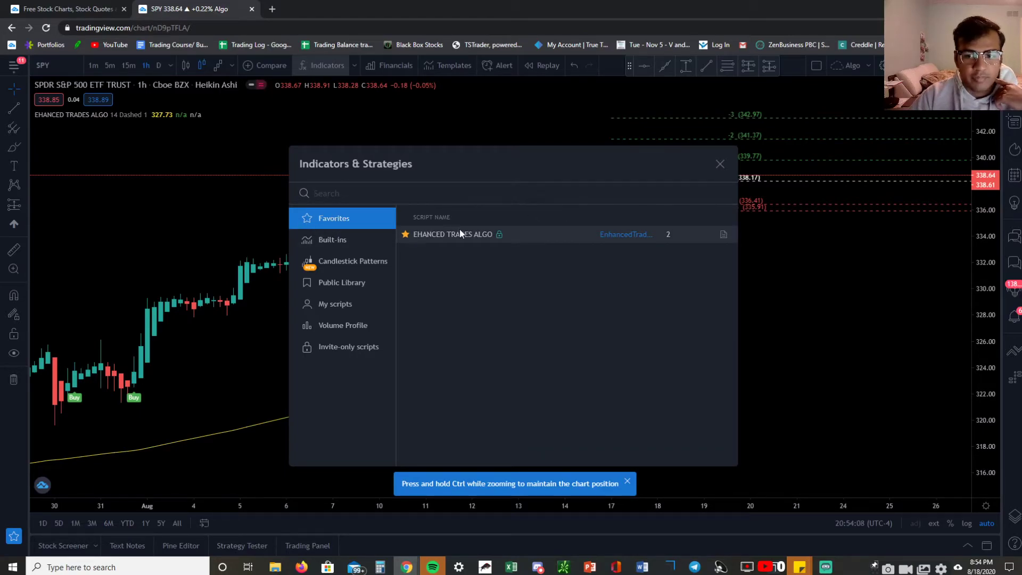
pyautogui.click(719, 164)
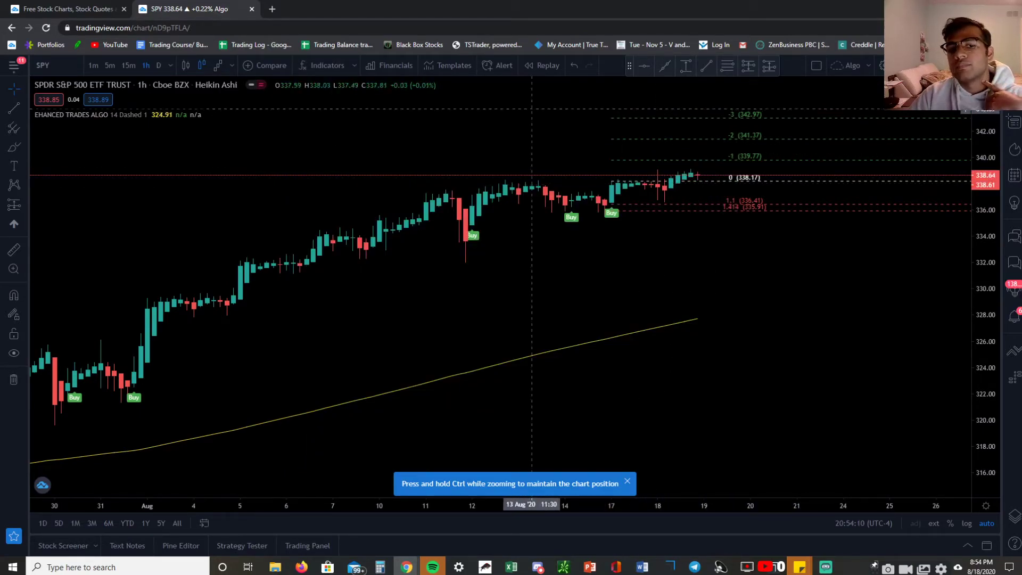
# Set the algo indicator's fib Line Style to Solid and Line Thickness to 2.
pyautogui.moveTo(120, 114)
pyautogui.click(172, 115)
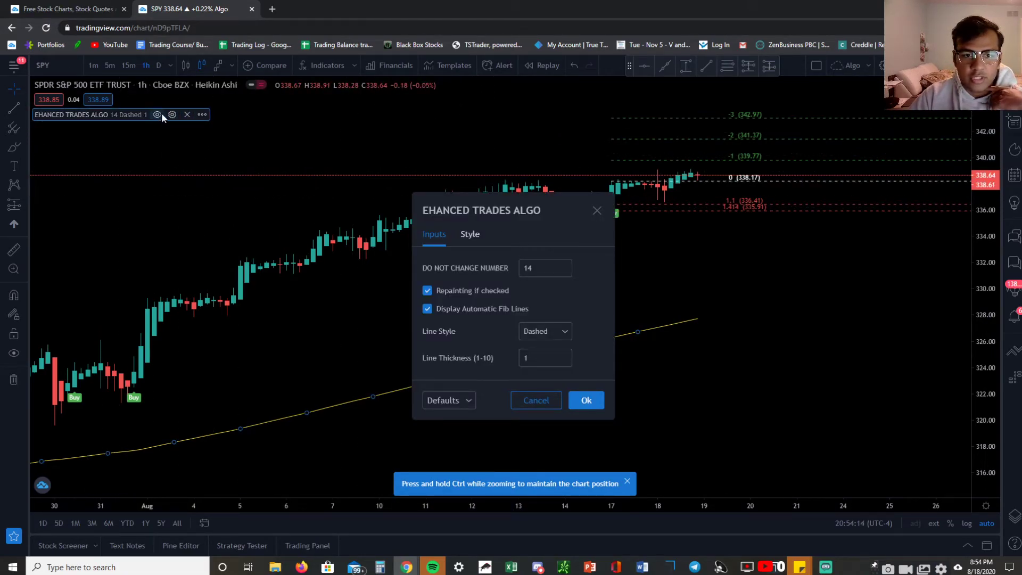
pyautogui.click(594, 211)
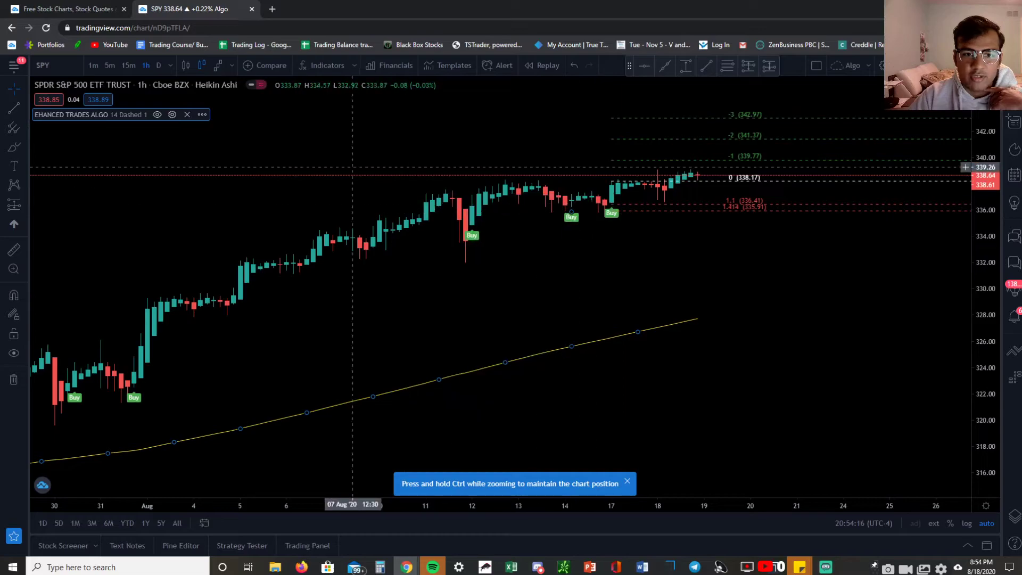
pyautogui.click(173, 115)
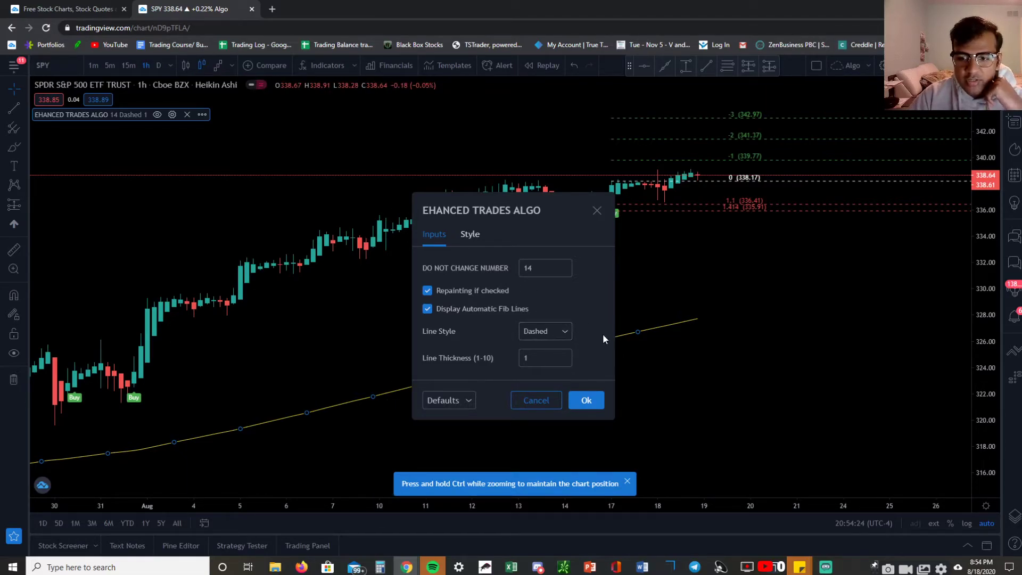
pyautogui.click(567, 331)
pyautogui.click(555, 353)
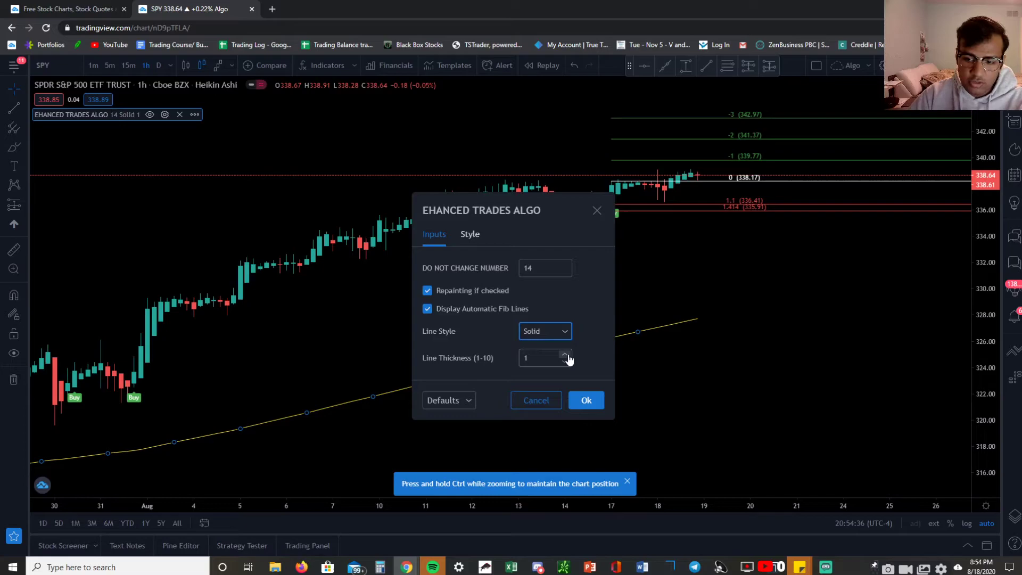
pyautogui.click(565, 354)
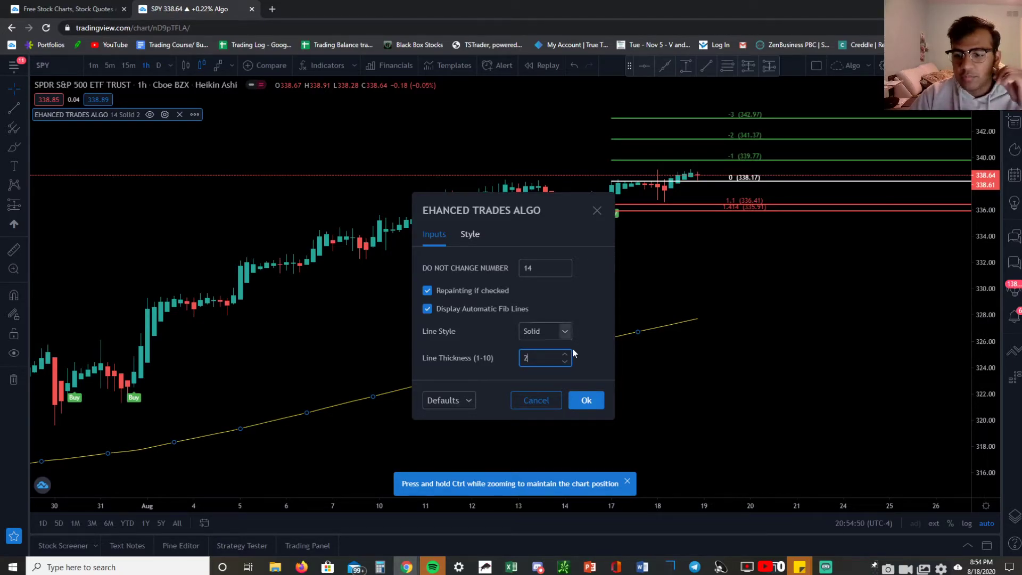
pyautogui.click(586, 400)
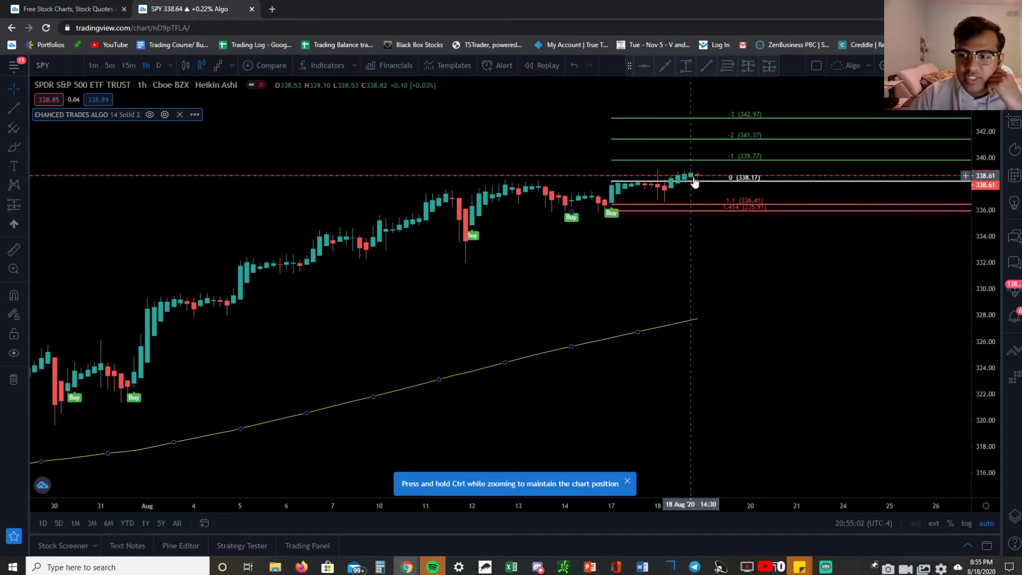
pyautogui.scroll(3, 755, 265)
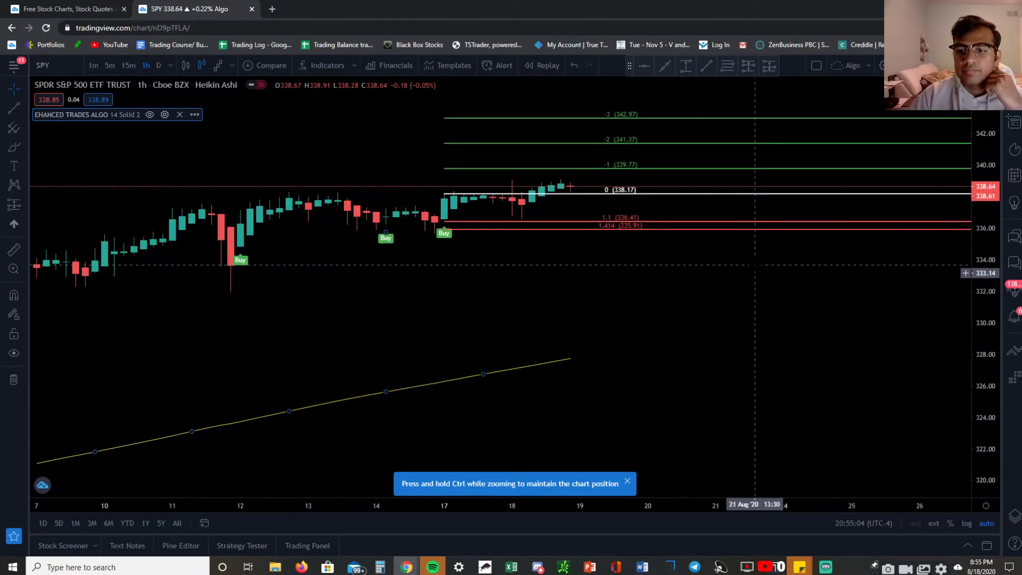
pyautogui.scroll(-5, 892, 323)
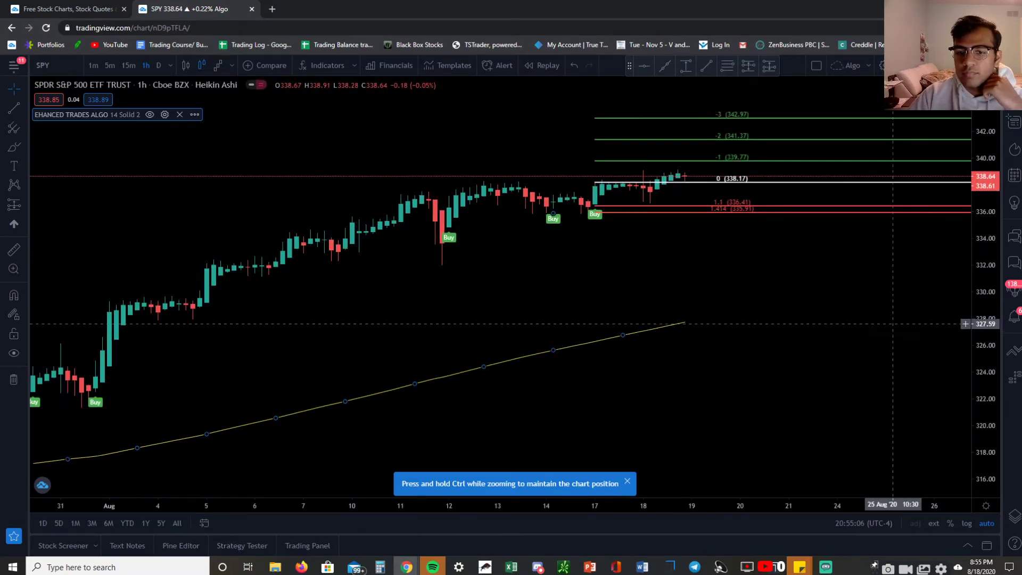
pyautogui.click(892, 323)
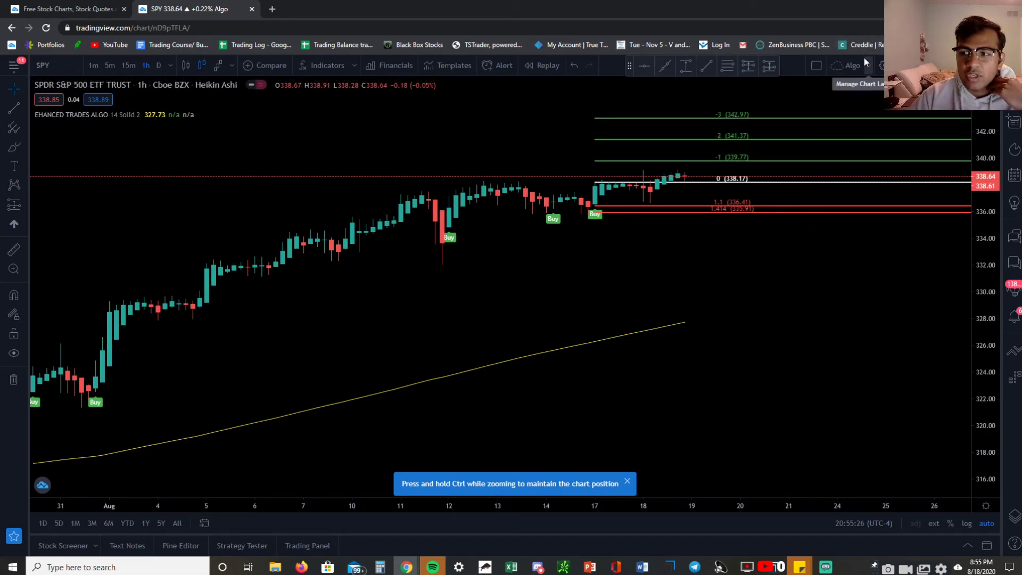
# Save the chart layout as Algo and star it in the Load Chart Layout list.
pyautogui.click(836, 67)
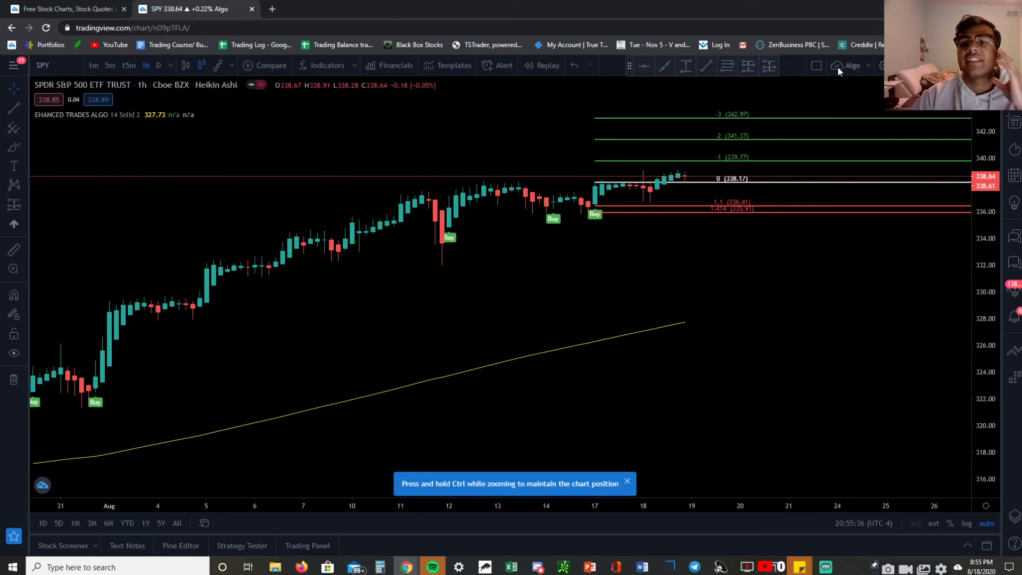
pyautogui.click(871, 62)
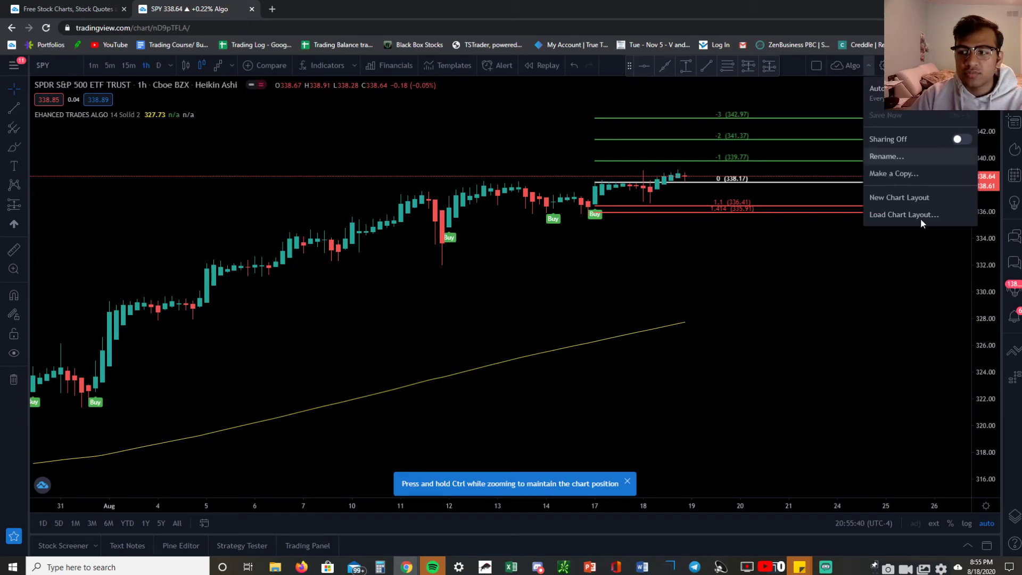
pyautogui.click(894, 215)
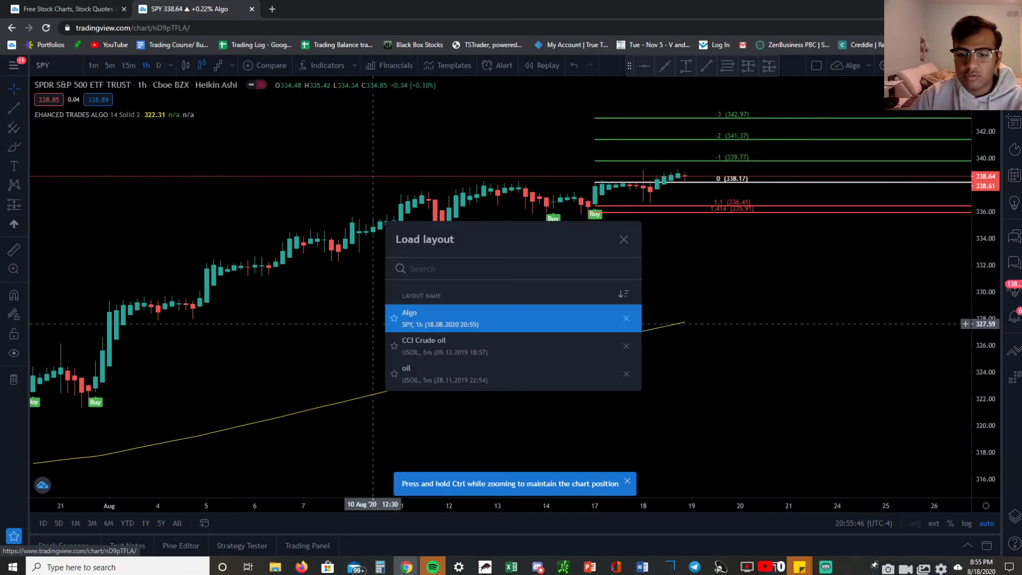
pyautogui.click(394, 318)
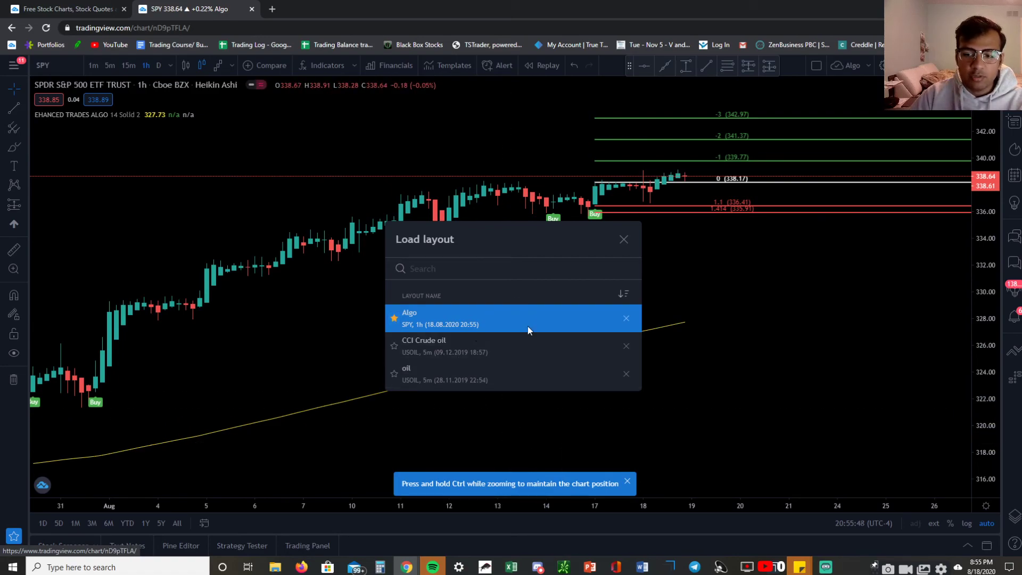